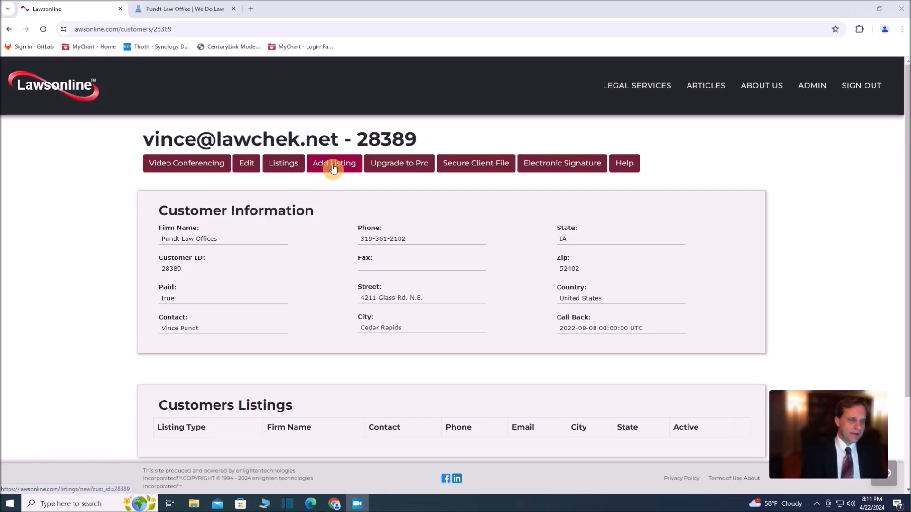
# Start a new listing for the customer and set the type of listing to Attorneys
pyautogui.click(334, 168)
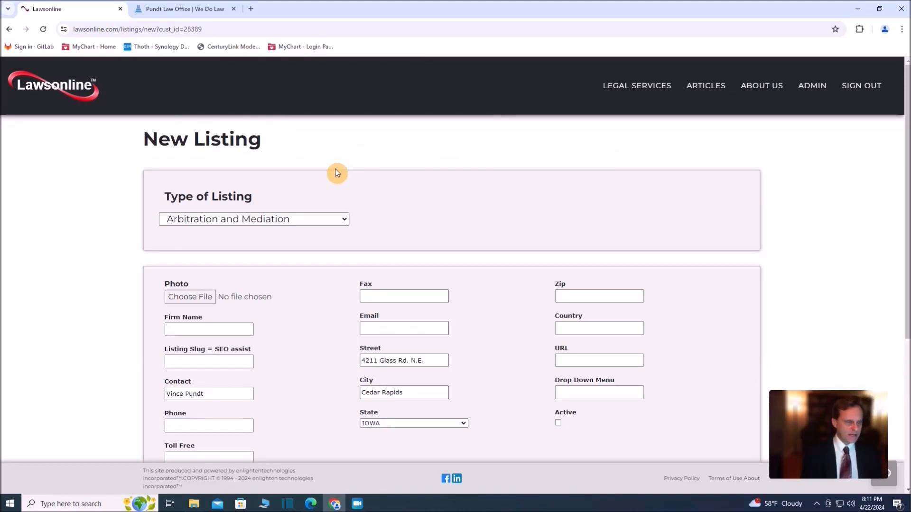
pyautogui.click(345, 219)
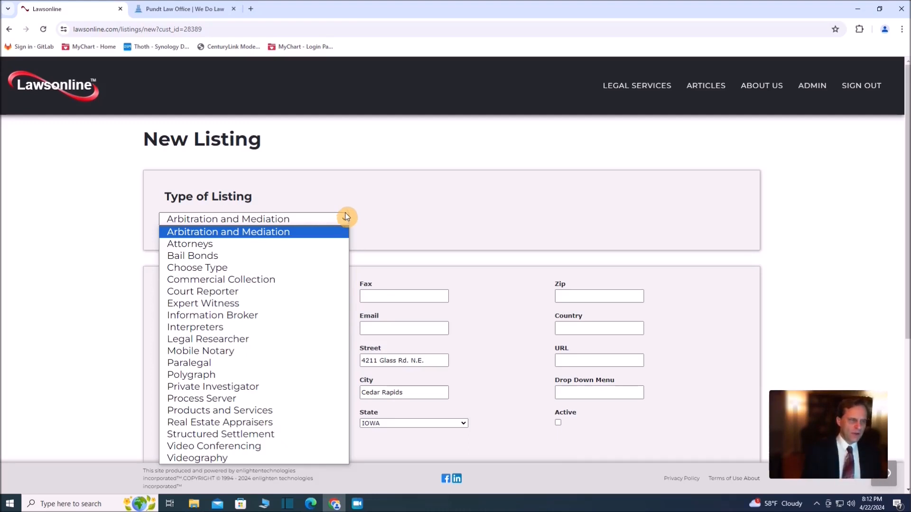
pyautogui.click(213, 244)
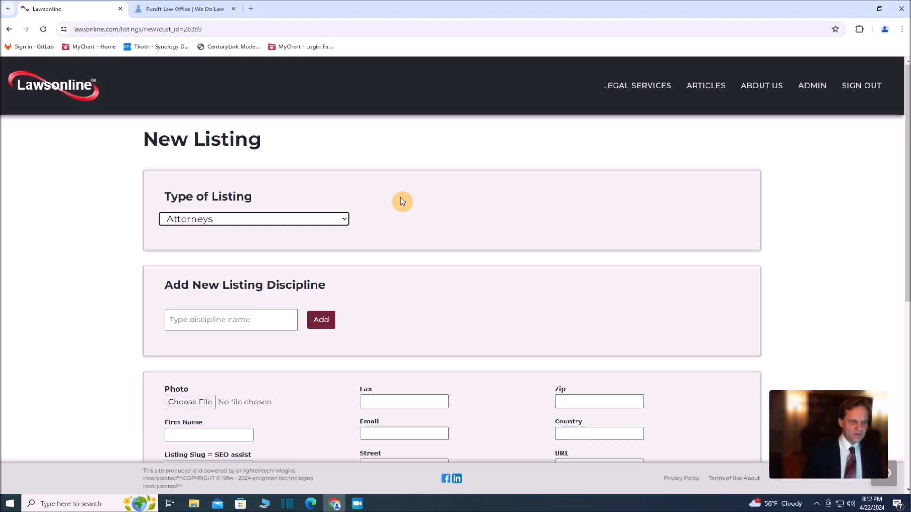
# Add Estate Planning as a discipline of the new listing
pyautogui.click(226, 317)
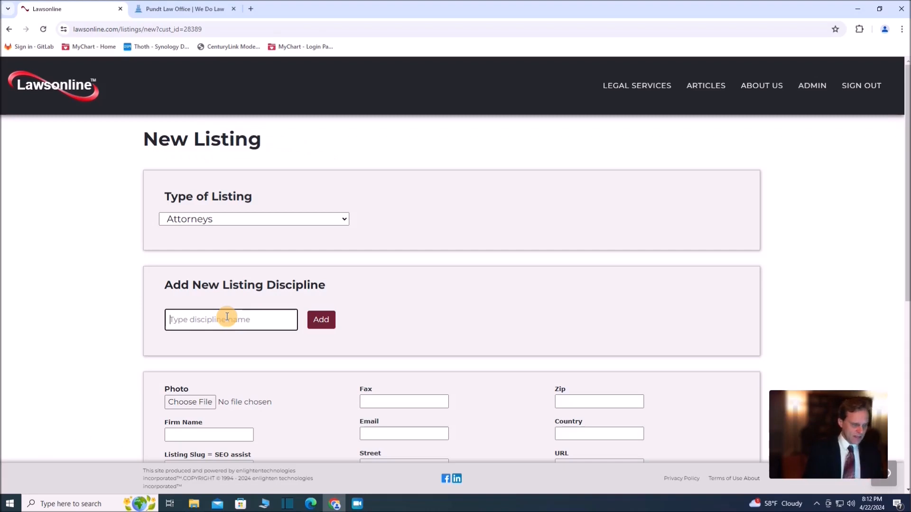
pyautogui.write('es')
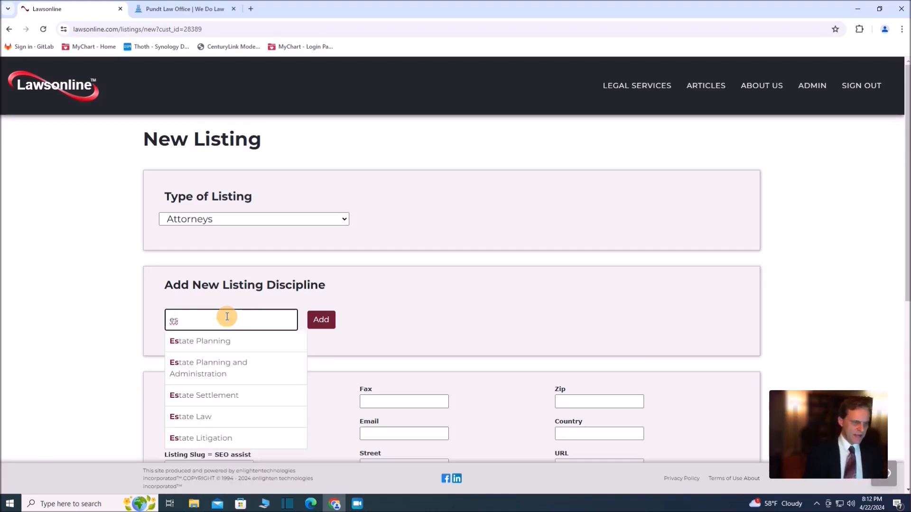
pyautogui.click(212, 343)
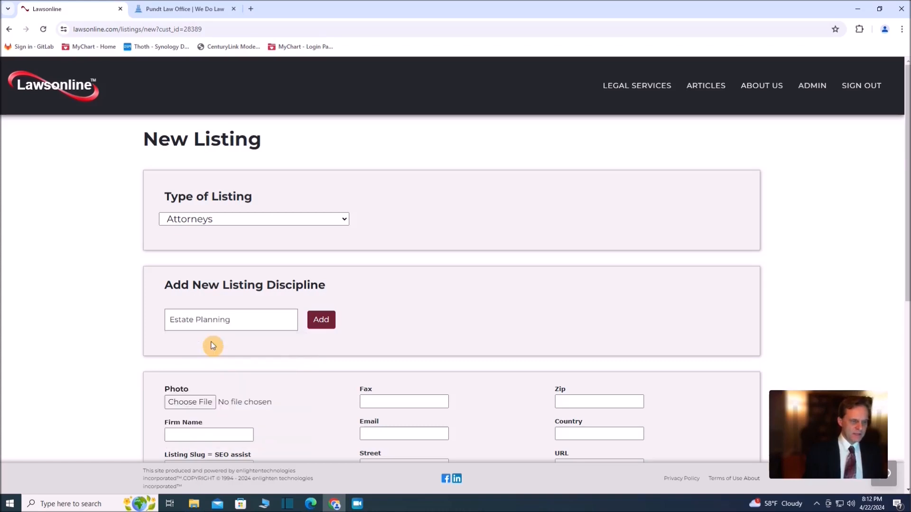
pyautogui.click(322, 322)
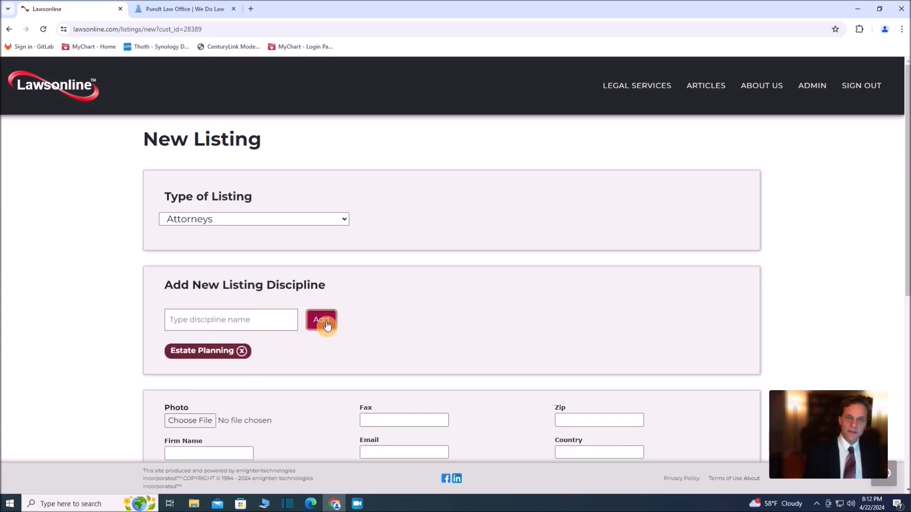
# Add Estate Litigation as a second discipline of the listing
pyautogui.click(254, 322)
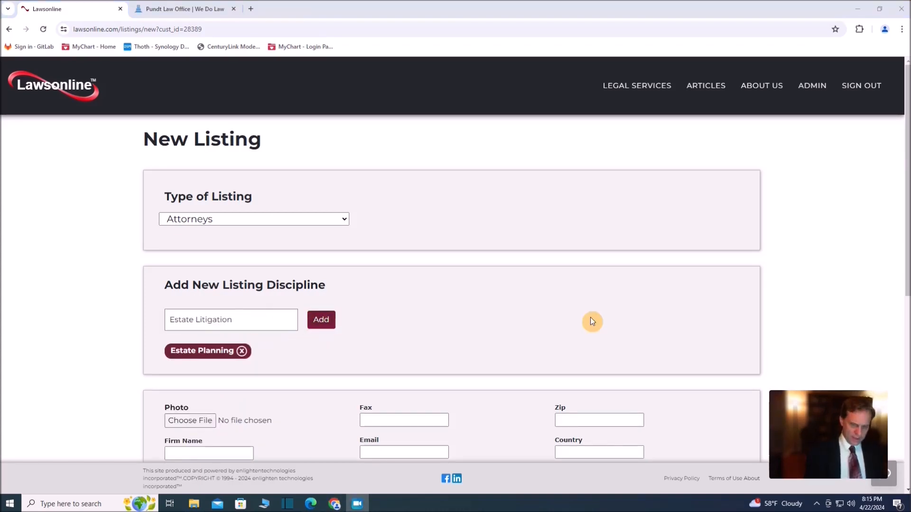
pyautogui.click(241, 317)
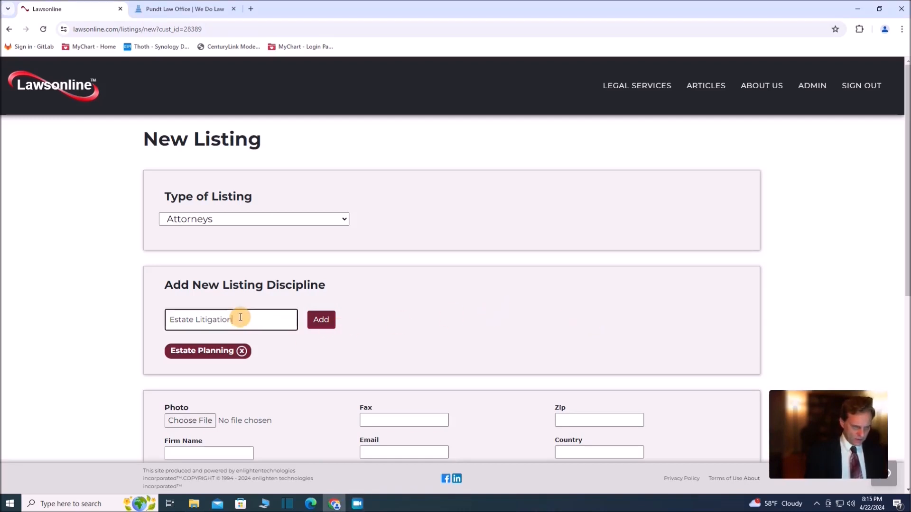
pyautogui.write('Estate')
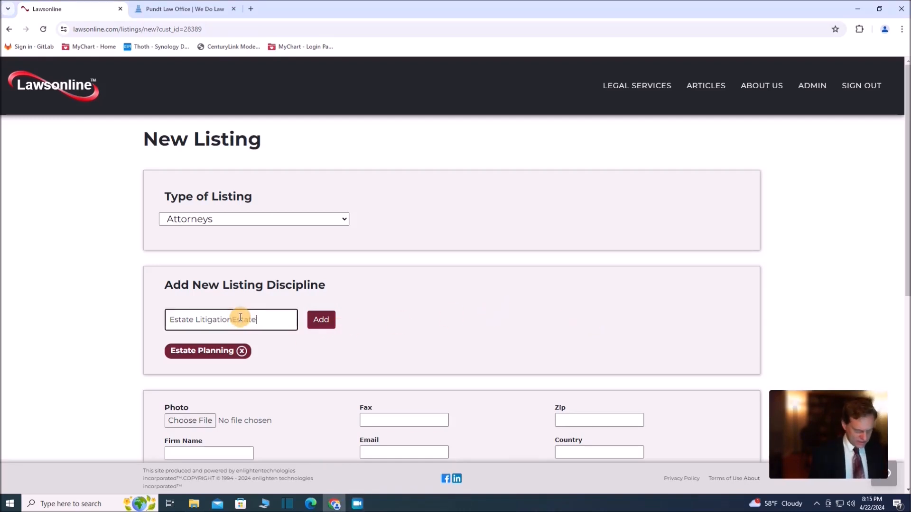
pyautogui.press('BackSpace')
pyautogui.press('BackSpace')
pyautogui.press('BackSpace')
pyautogui.press('BackSpace')
pyautogui.press('BackSpace')
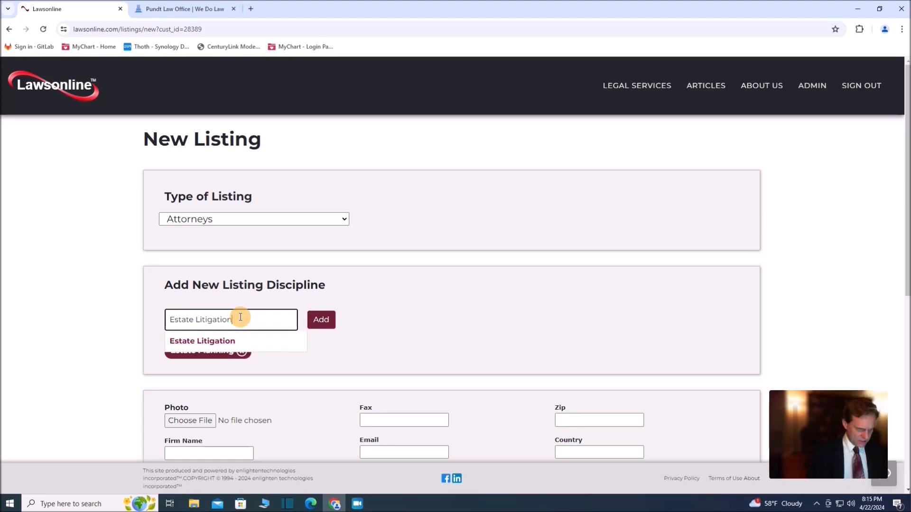
pyautogui.click(214, 341)
pyautogui.click(321, 326)
# Add the Estate Planning and Administration discipline to the listing
pyautogui.click(247, 325)
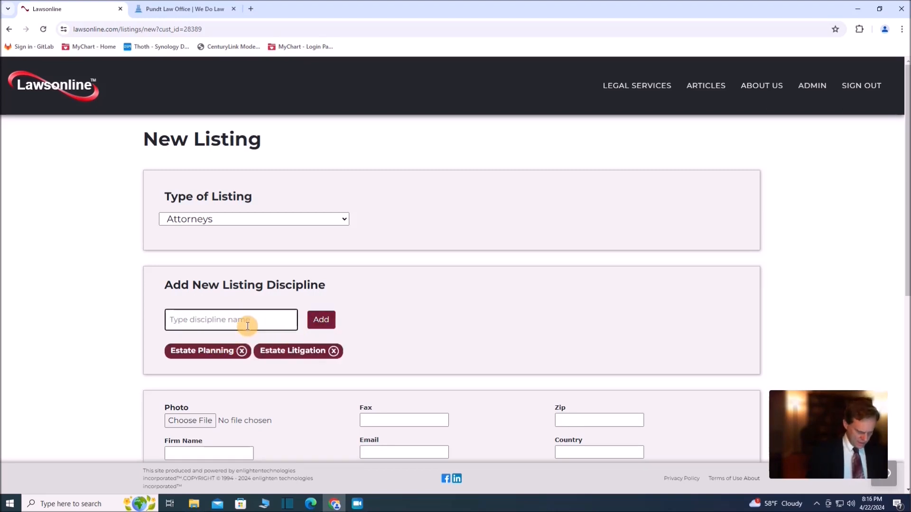
pyautogui.write('Est')
pyautogui.press('BackSpace')
pyautogui.write('t')
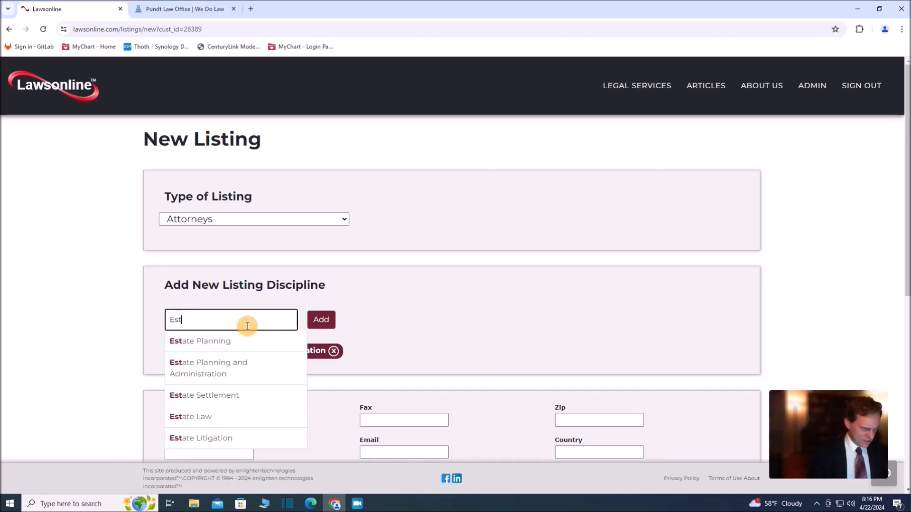
pyautogui.click(224, 365)
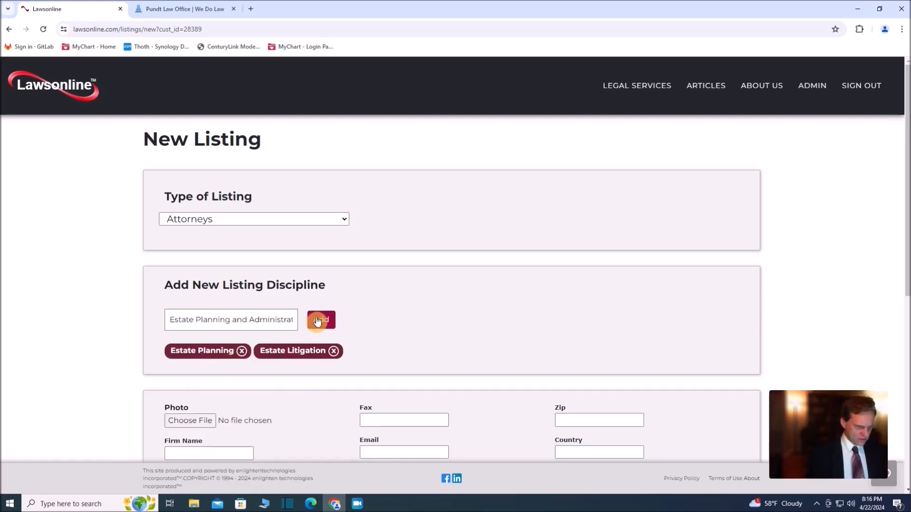
pyautogui.click(318, 321)
# Add the Personal Injury discipline to the listing
pyautogui.click(235, 321)
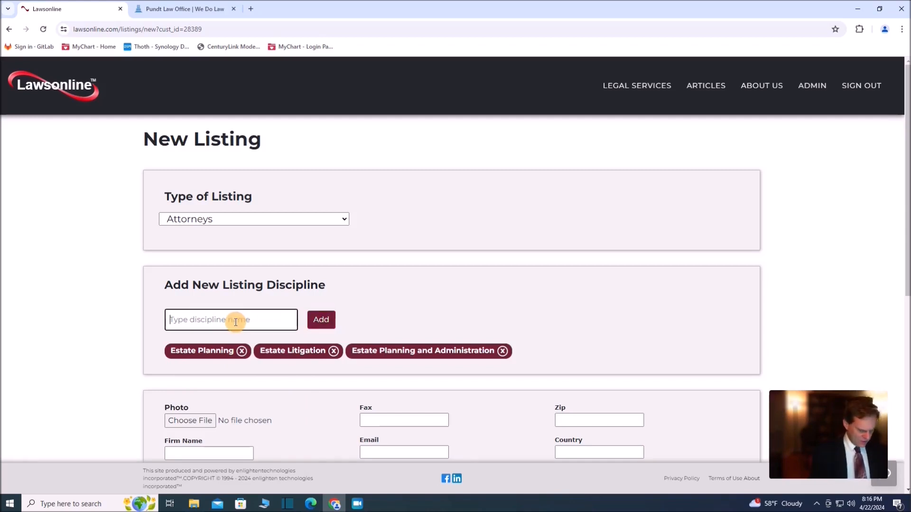
pyautogui.write('per')
pyautogui.click(223, 344)
pyautogui.click(321, 320)
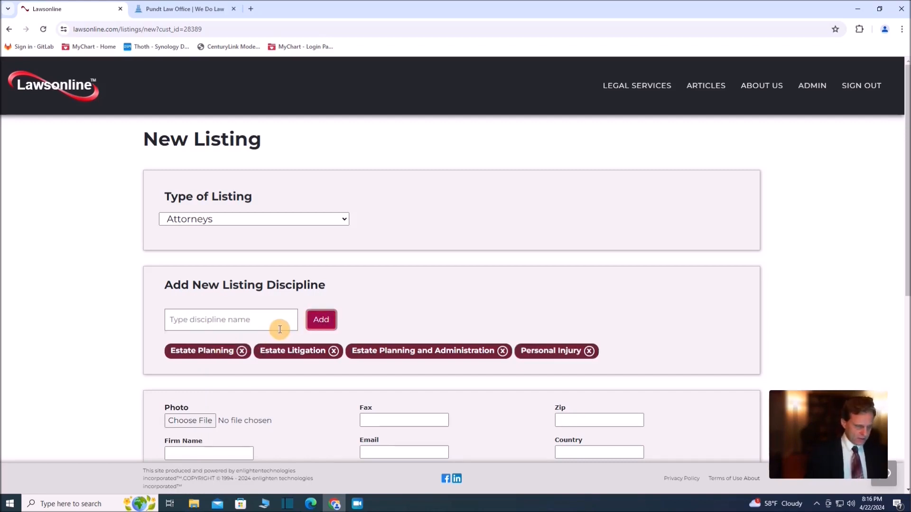
# Add the Corporation discipline to the listing
pyautogui.click(255, 323)
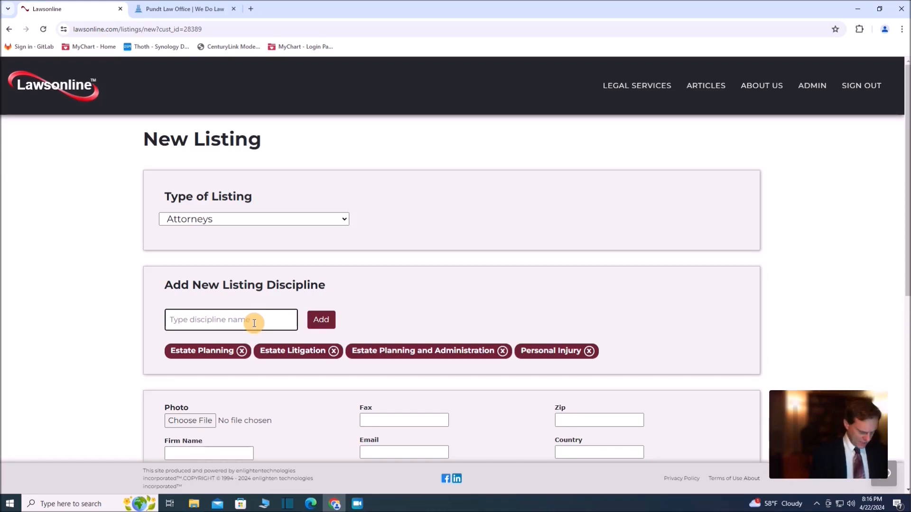
pyautogui.write('cor')
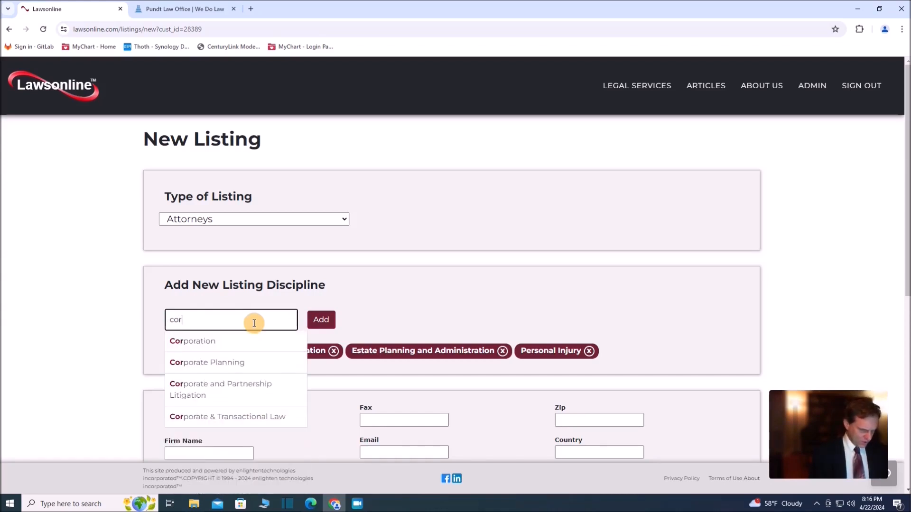
pyautogui.click(222, 342)
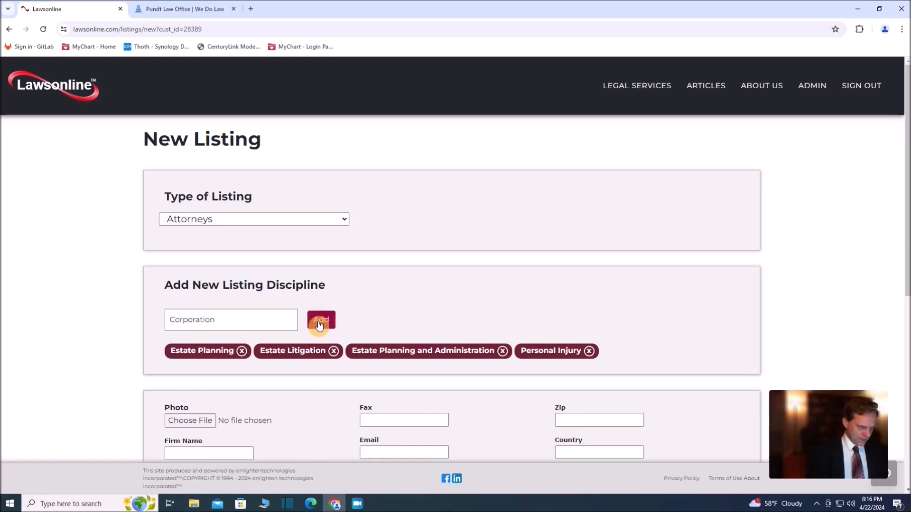
pyautogui.click(320, 321)
# Add the Corporate Planning discipline to the listing
pyautogui.click(226, 321)
pyautogui.write('C')
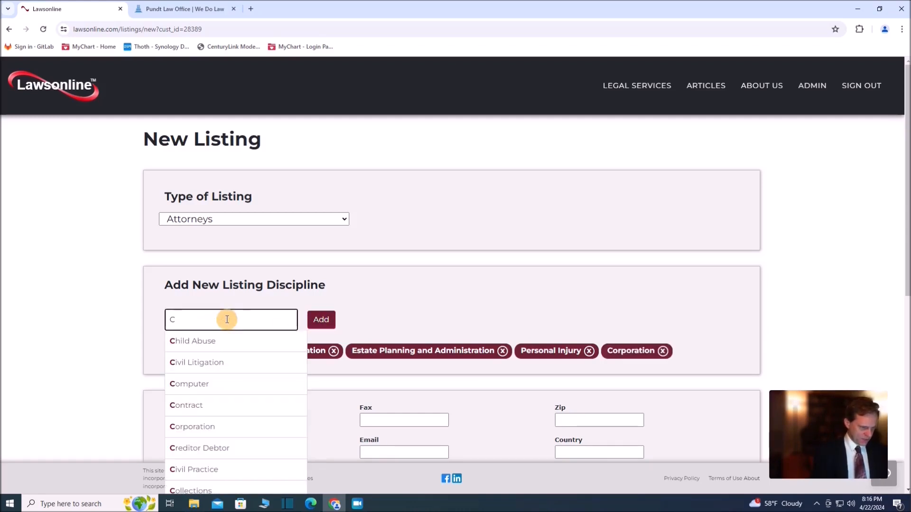
pyautogui.write('iv')
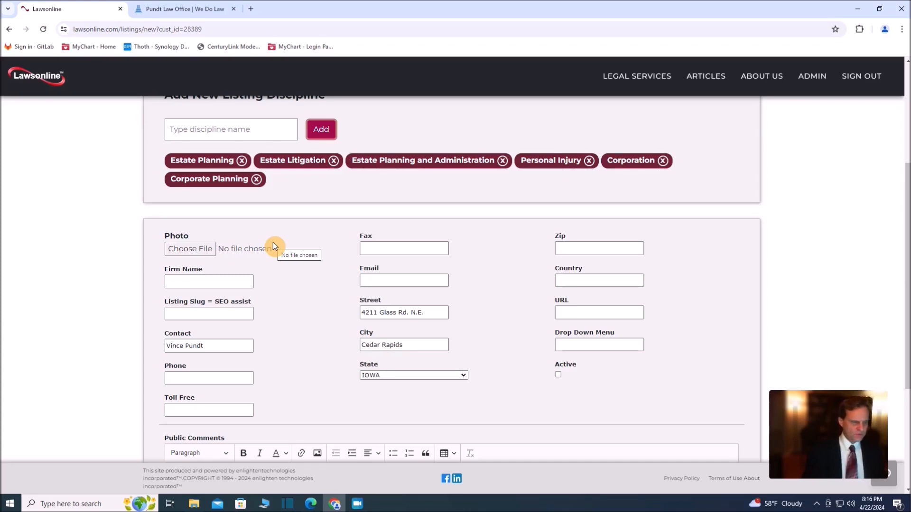
# Attach the attorney's portrait image from the personal folder as the listing photo
pyautogui.click(191, 250)
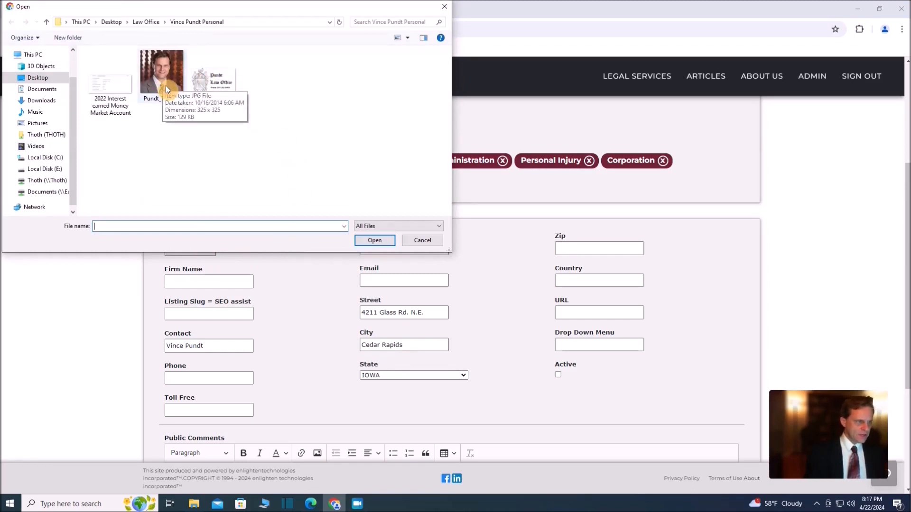
pyautogui.click(163, 81)
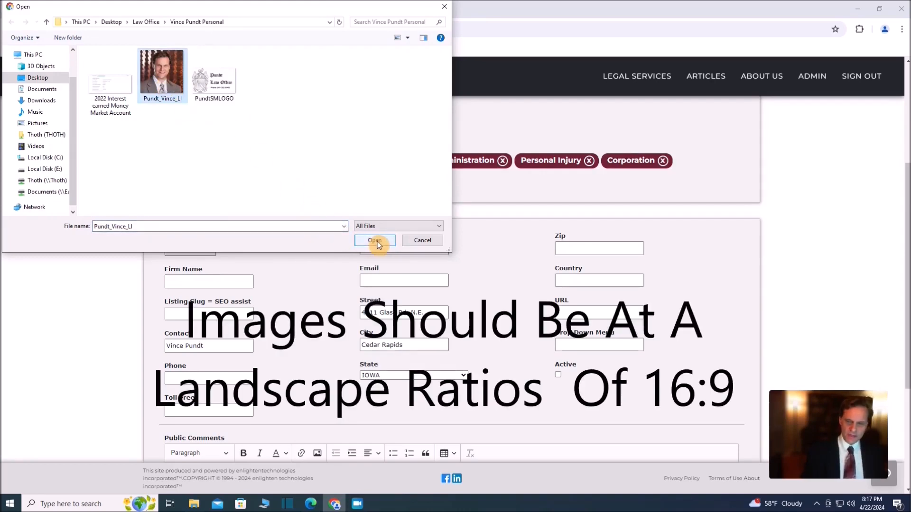
pyautogui.click(222, 92)
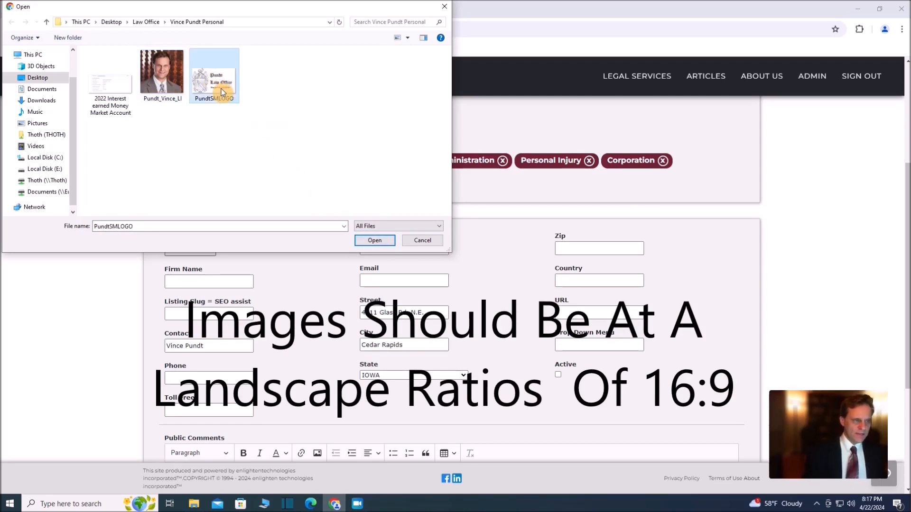
pyautogui.click(164, 81)
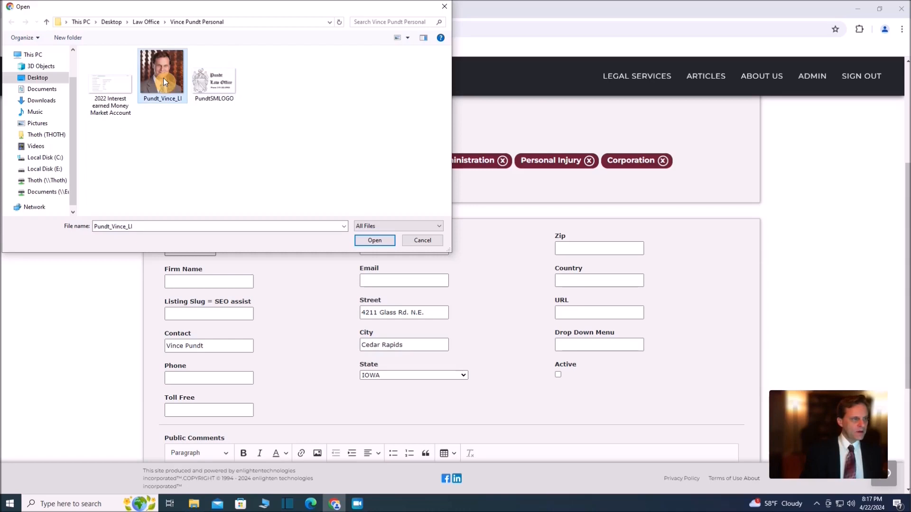
pyautogui.click(380, 242)
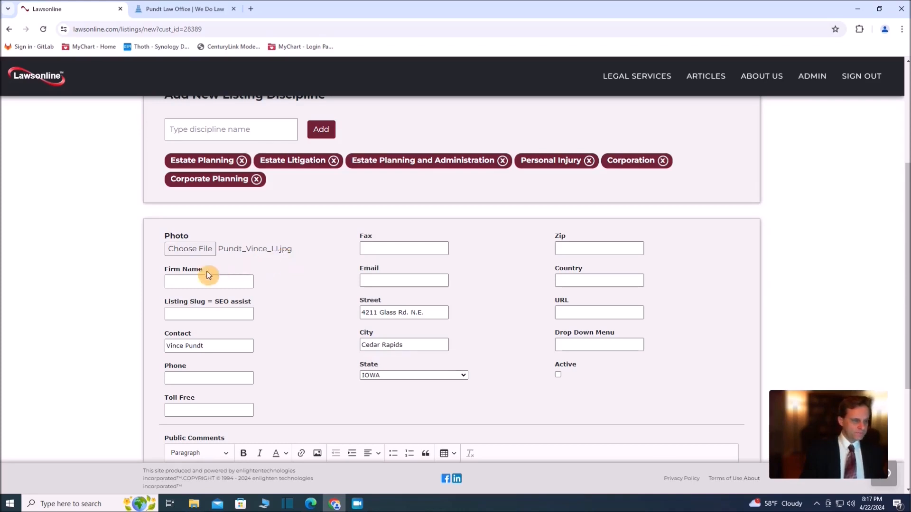
# Enter Pundt Law Office as the firm name and pundt-law-office as the listing slug
pyautogui.click(172, 283)
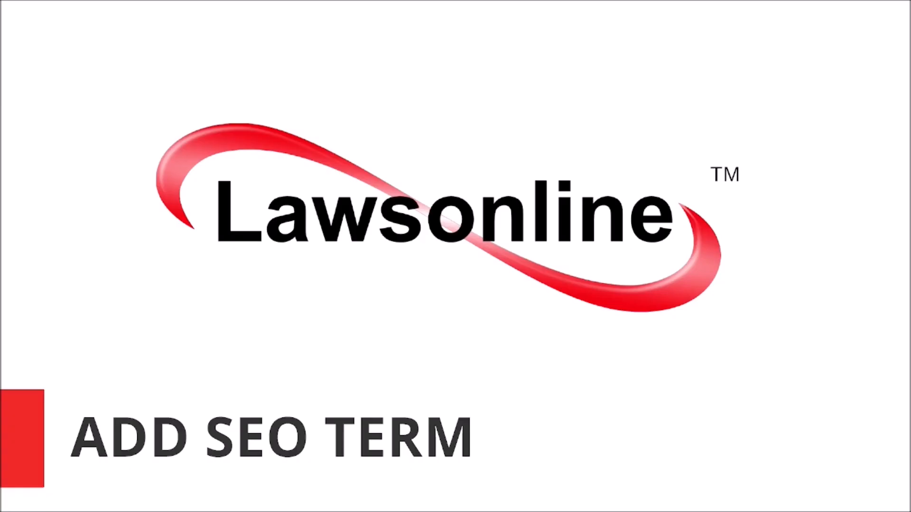
pyautogui.click(180, 309)
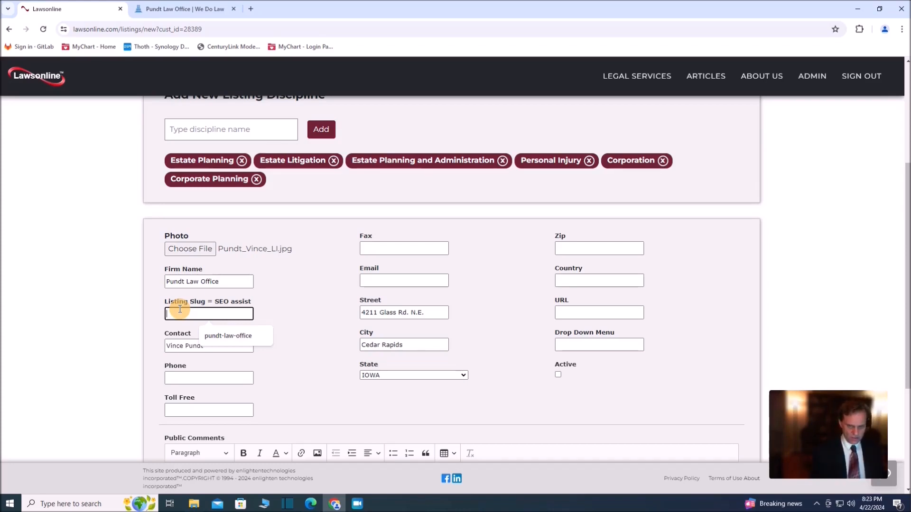
pyautogui.write('Pundt')
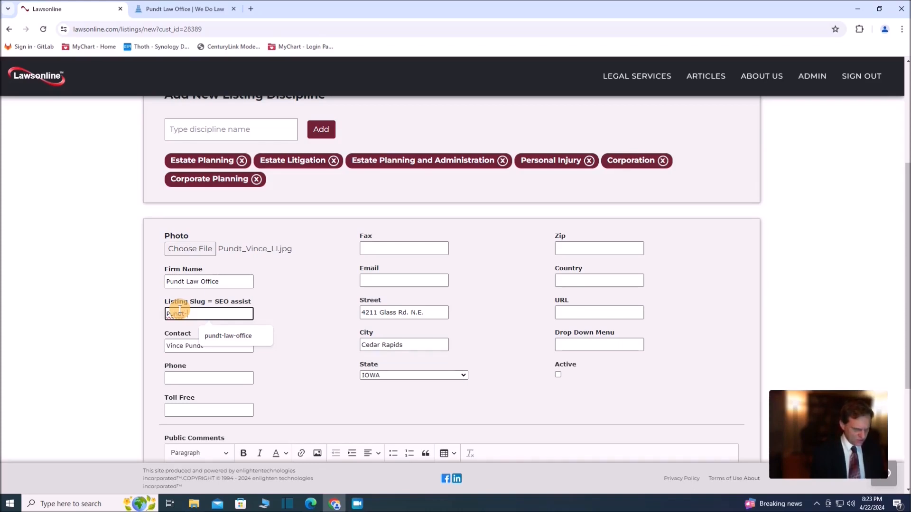
pyautogui.write('-Law')
pyautogui.press('BackSpace')
pyautogui.press('BackSpace')
pyautogui.press('BackSpace')
pyautogui.press('BackSpace')
pyautogui.press('BackSpace')
pyautogui.press('BackSpace')
pyautogui.press('BackSpace')
pyautogui.press('BackSpace')
pyautogui.press('BackSpace')
pyautogui.write('pundt-law-office')
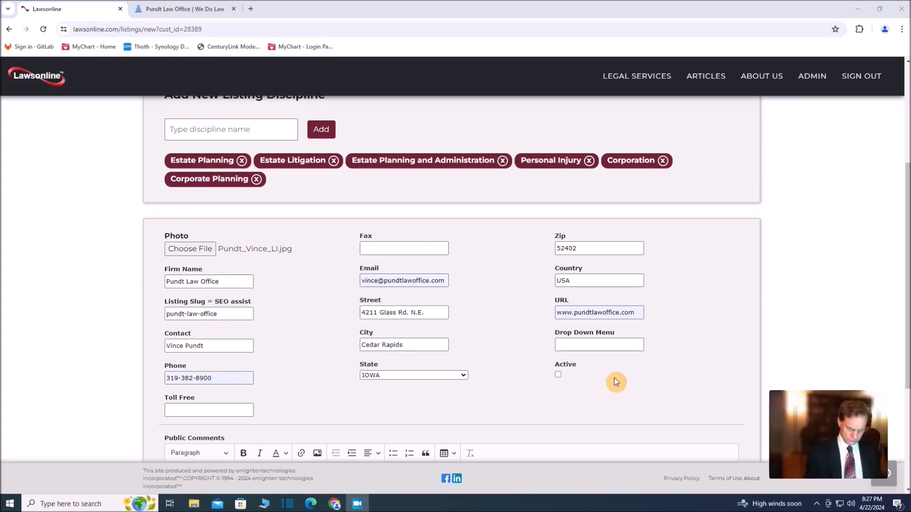
# Enter "Will Review, Trust management," as the drop down menu entries with corrected spelling, and mark the listing as active
pyautogui.click(573, 343)
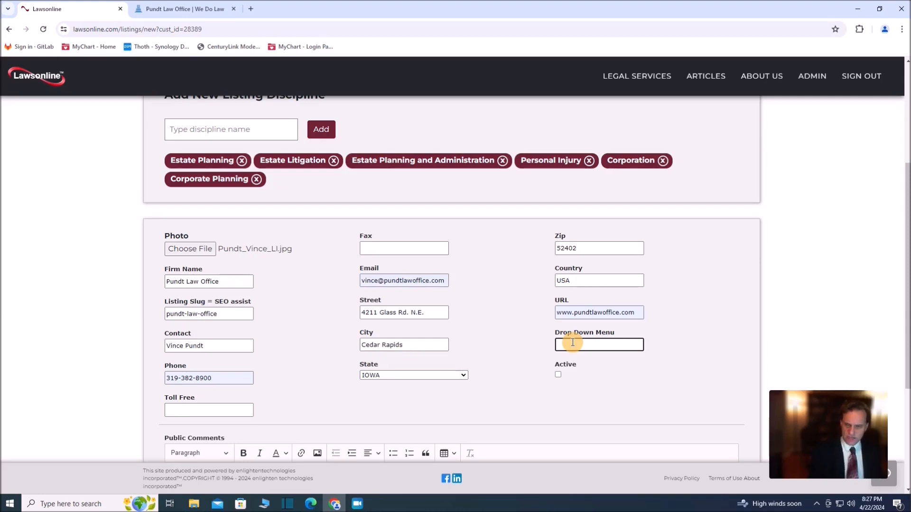
pyautogui.write('Will Review')
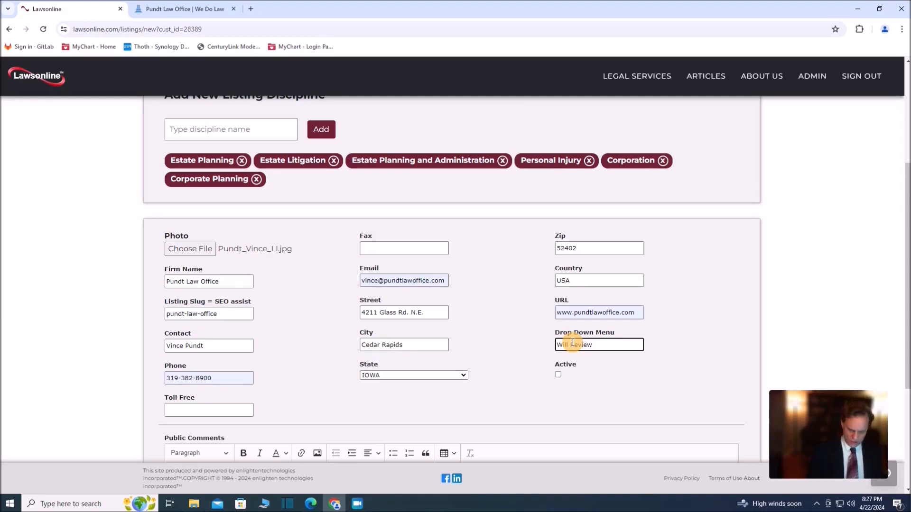
pyautogui.write(',')
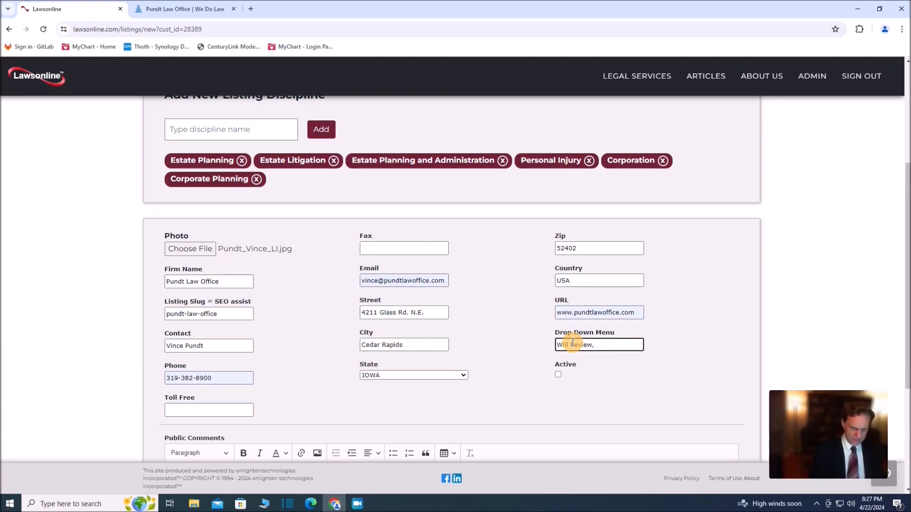
pyautogui.write('Trust ma')
pyautogui.write('g')
pyautogui.write('agme')
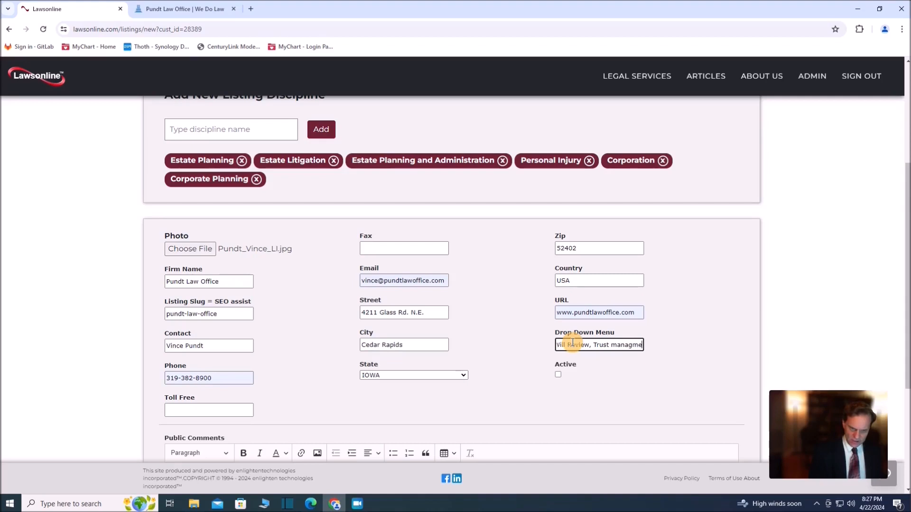
pyautogui.write('nt,')
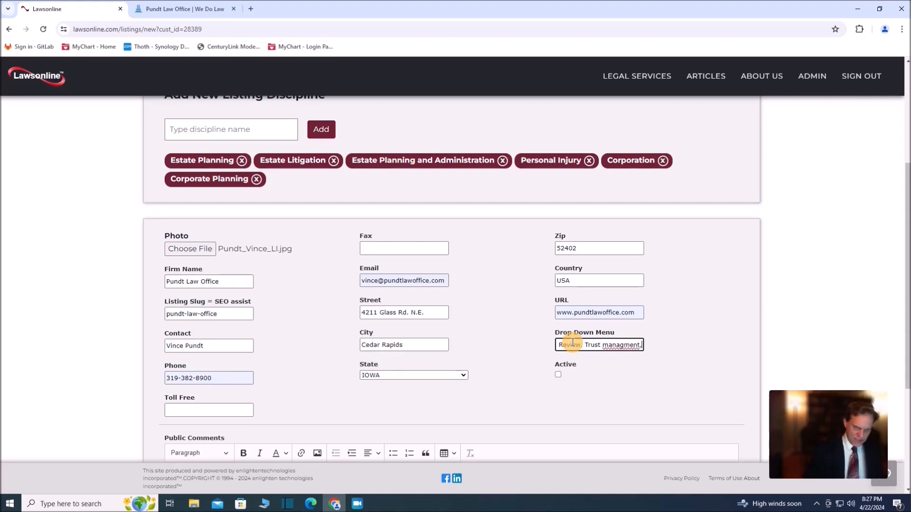
pyautogui.rightClick(621, 344)
pyautogui.click(648, 194)
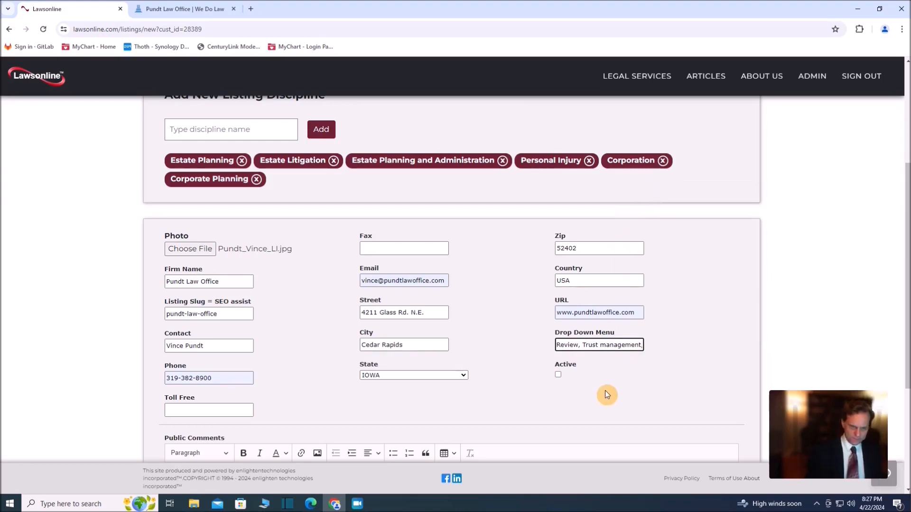
pyautogui.click(558, 375)
# Copy the full firm description, including the disciplines list and closing paragraph, from the Pundt Law Office website into the listing's Public Comments
pyautogui.scroll(-1, 560, 385)
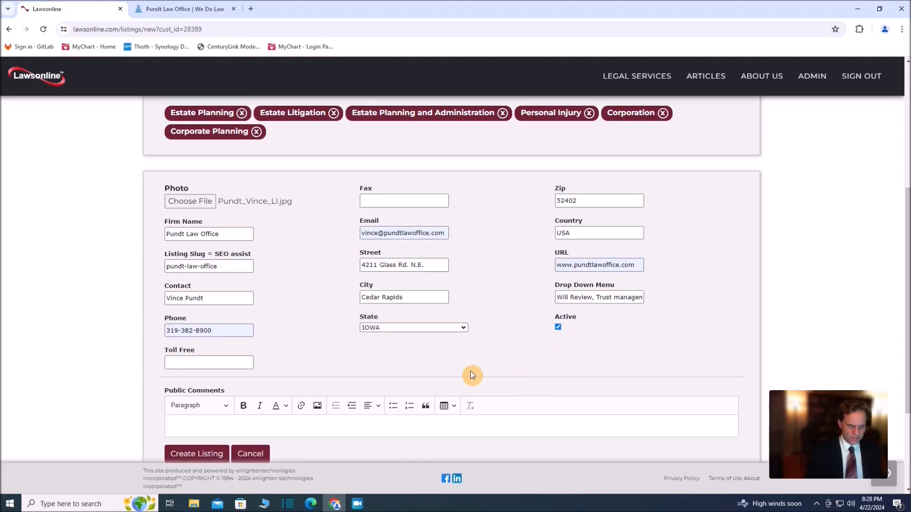
pyautogui.scroll(-1, 479, 370)
pyautogui.click(241, 380)
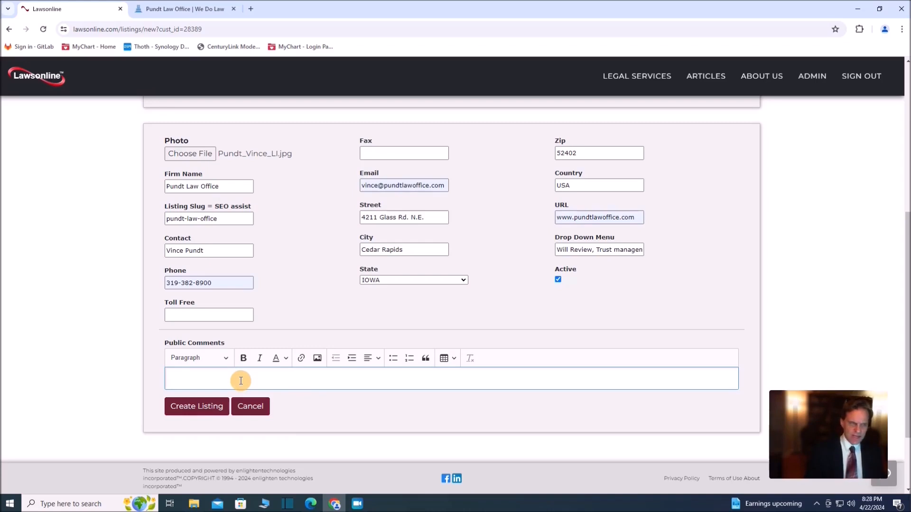
pyautogui.click(167, 6)
pyautogui.moveTo(194, 161); pyautogui.dragTo(409, 467)
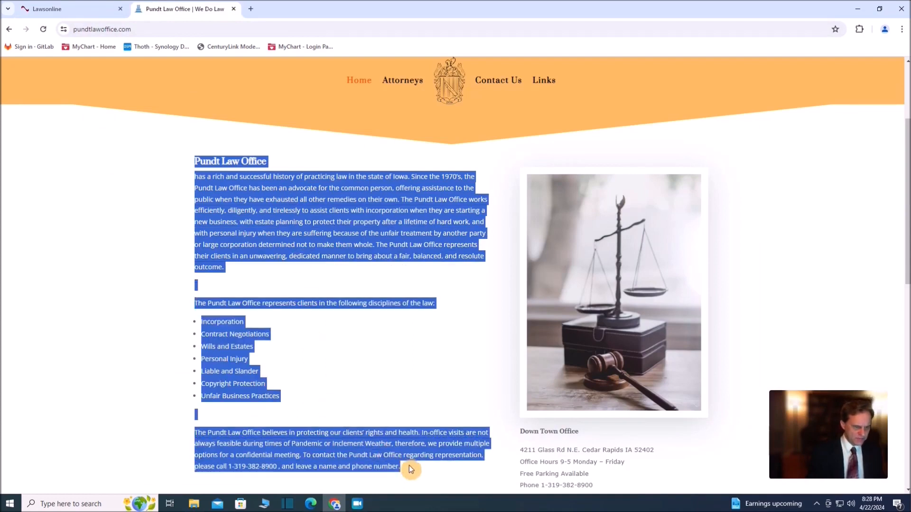
pyautogui.rightClick(377, 241)
pyautogui.click(405, 249)
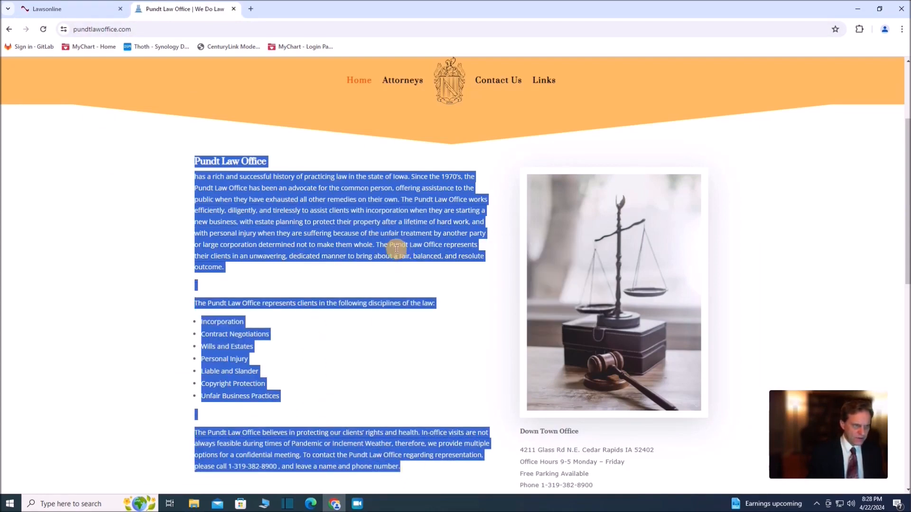
pyautogui.click(78, 9)
pyautogui.rightClick(202, 379)
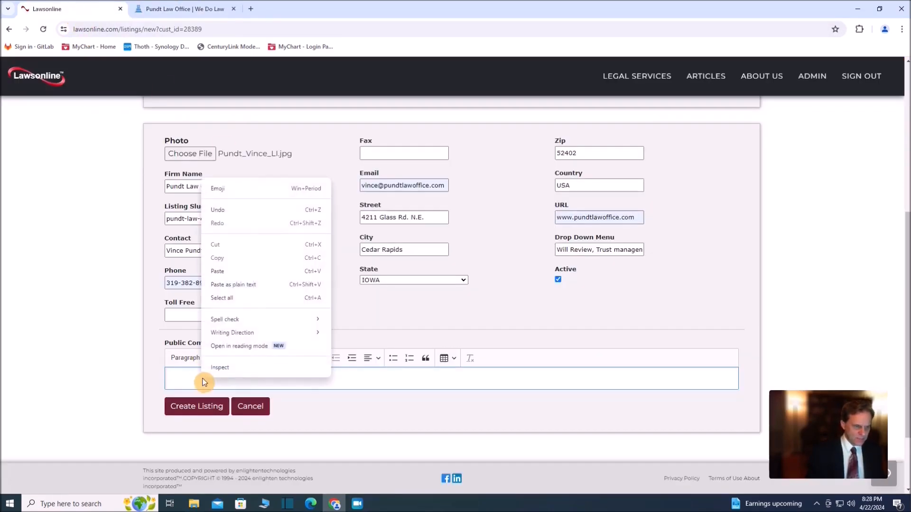
pyautogui.click(223, 275)
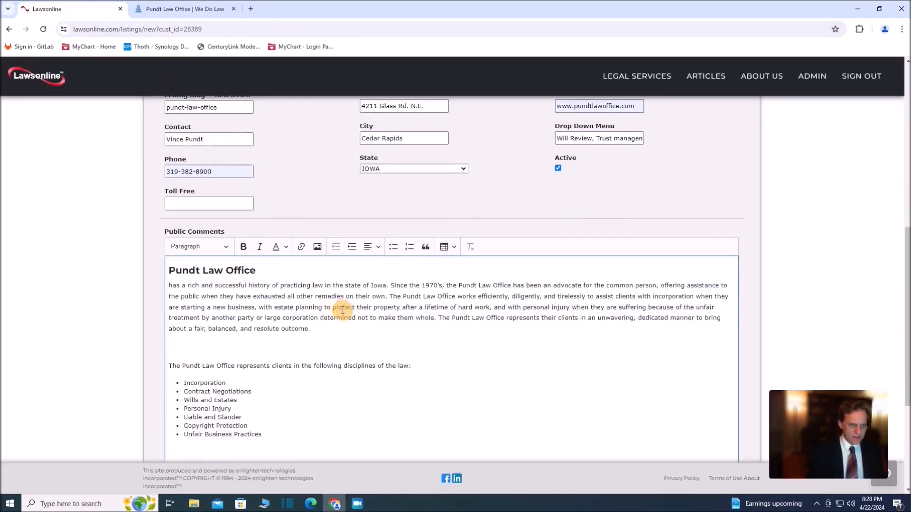
# Capitalize the first word of the description's opening paragraph to "Has" and create the listing
pyautogui.scroll(-3, 286, 290)
pyautogui.click(170, 239)
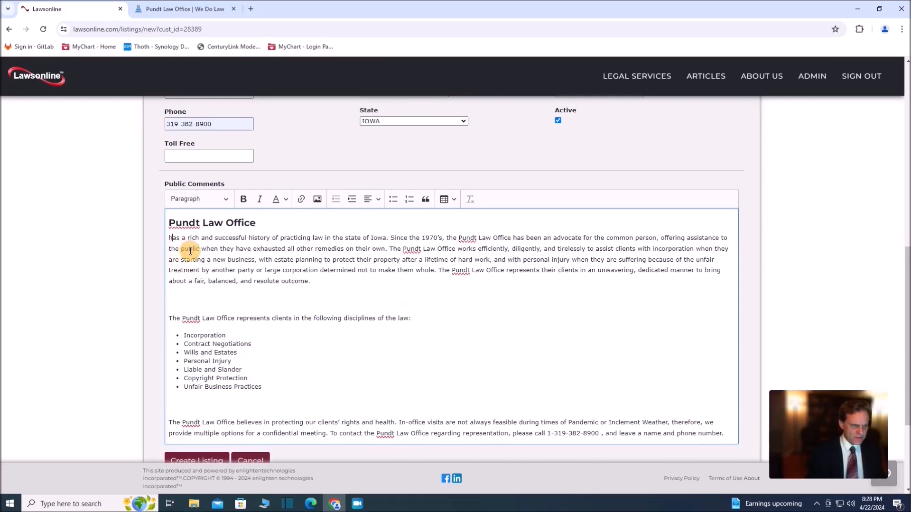
pyautogui.press('Delete')
pyautogui.write('H')
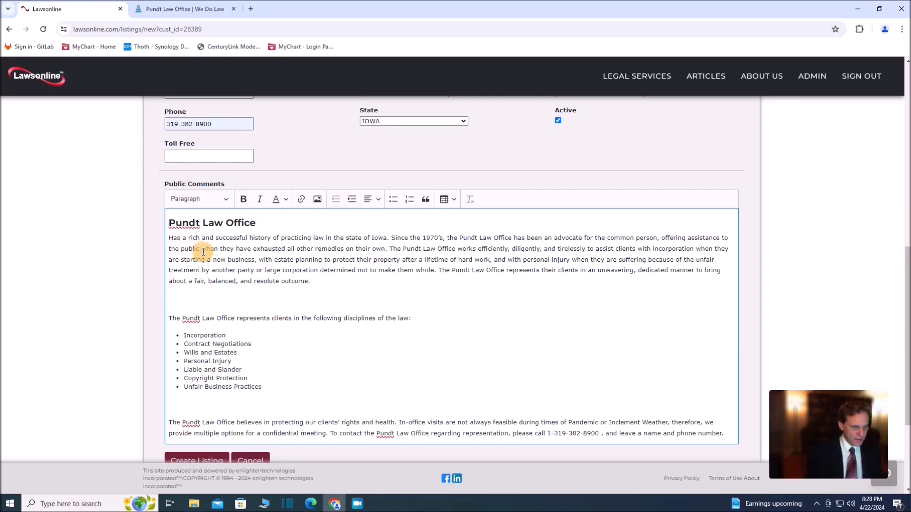
pyautogui.scroll(-2, 219, 258)
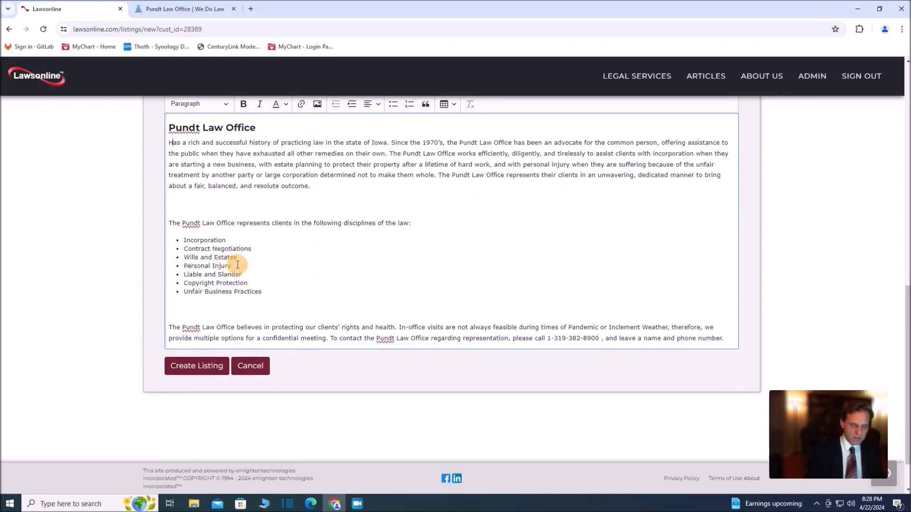
pyautogui.click(212, 368)
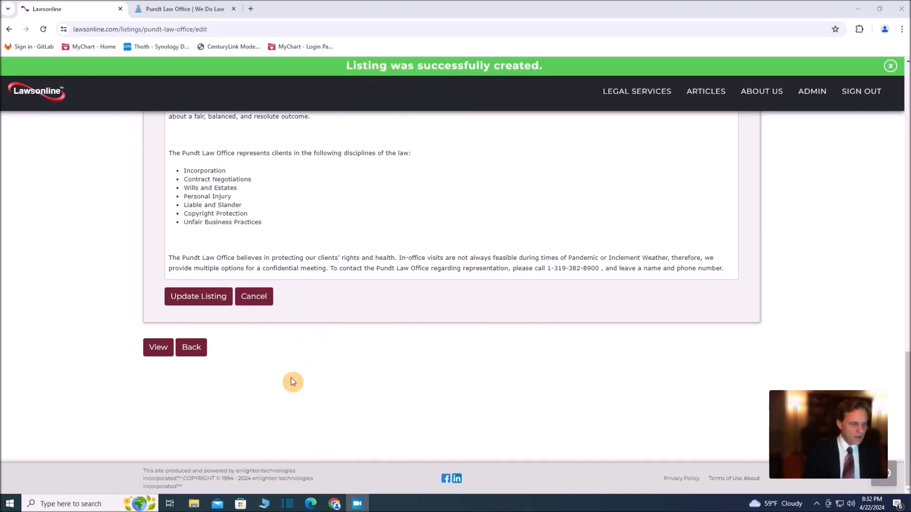
# View the published listing page and review its photo, description, contact details, rating and map
pyautogui.click(161, 350)
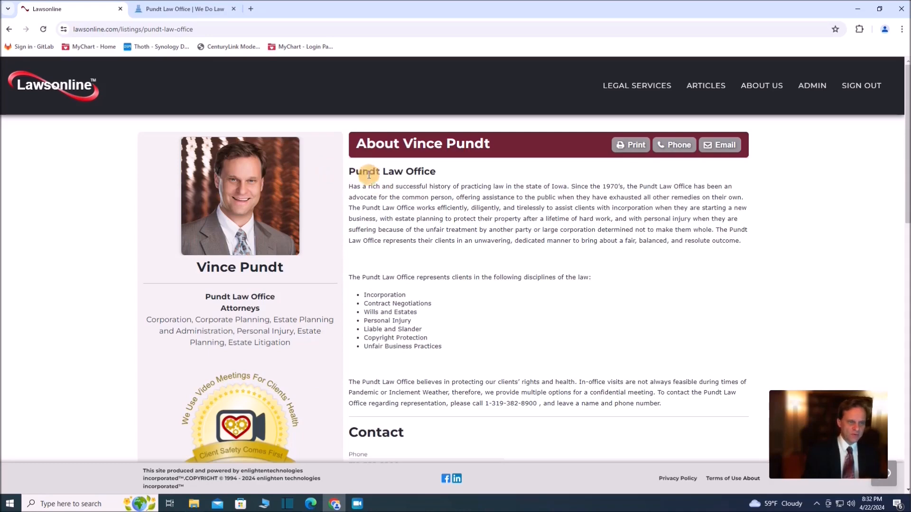
pyautogui.scroll(-4, 390, 211)
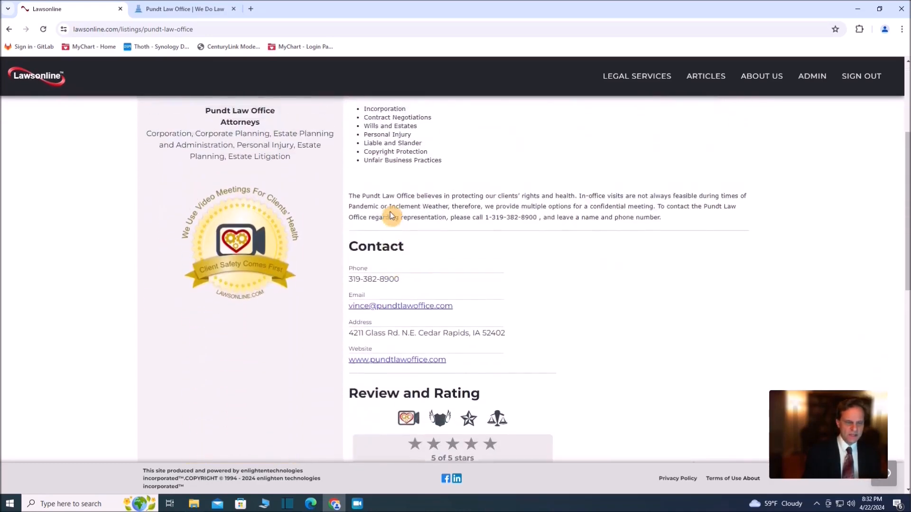
pyautogui.scroll(3, 392, 216)
pyautogui.scroll(-10, 390, 213)
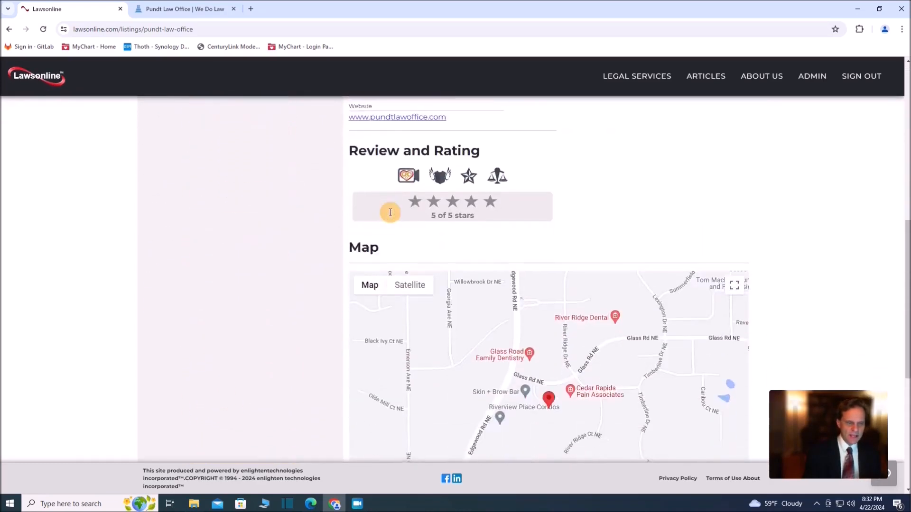
pyautogui.scroll(5, 389, 216)
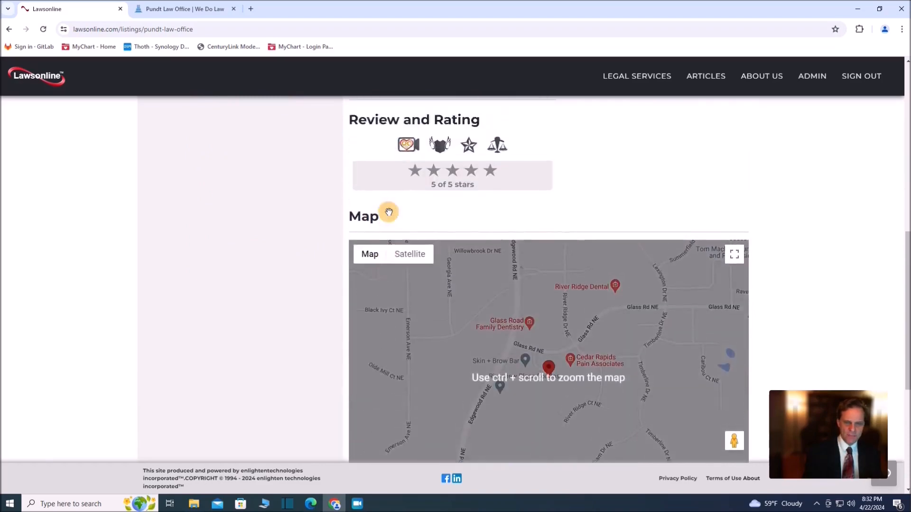
pyautogui.scroll(6, 390, 217)
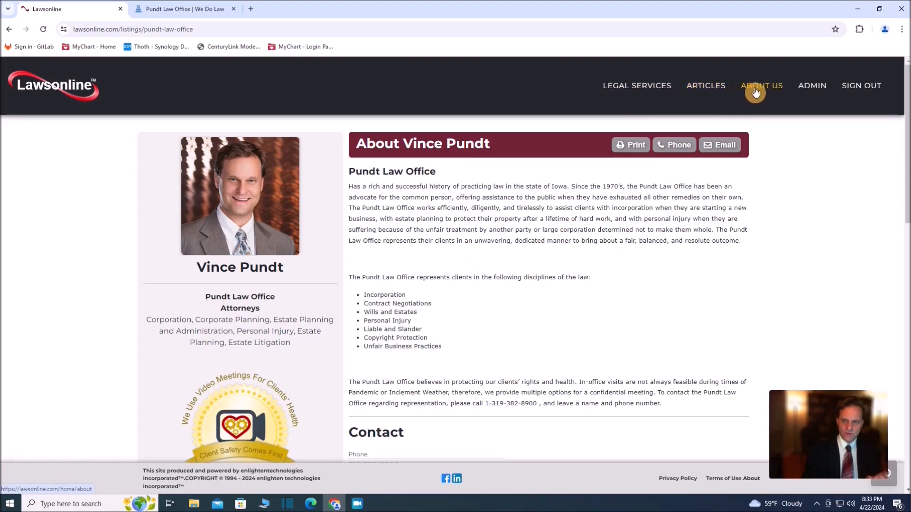
# Open the customer's admin page and check the new attorney entry under Customers Listings
pyautogui.click(811, 89)
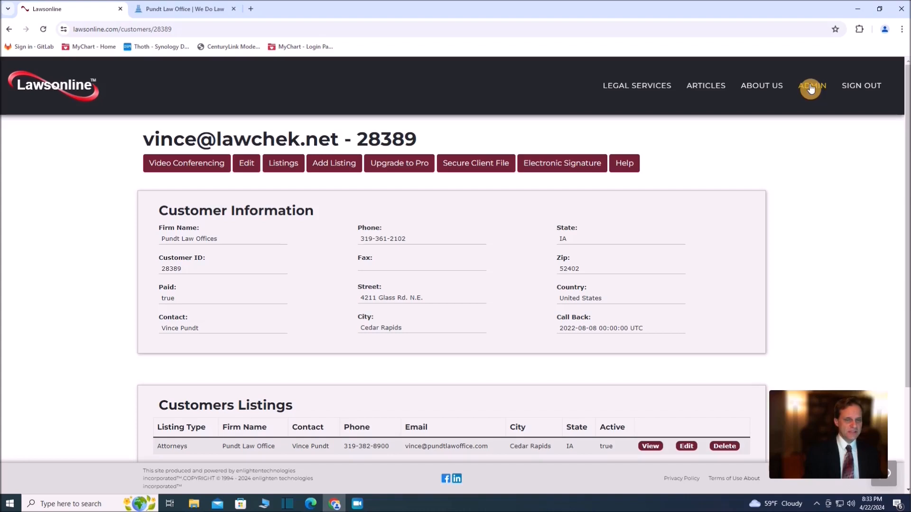
pyautogui.scroll(-2, 373, 215)
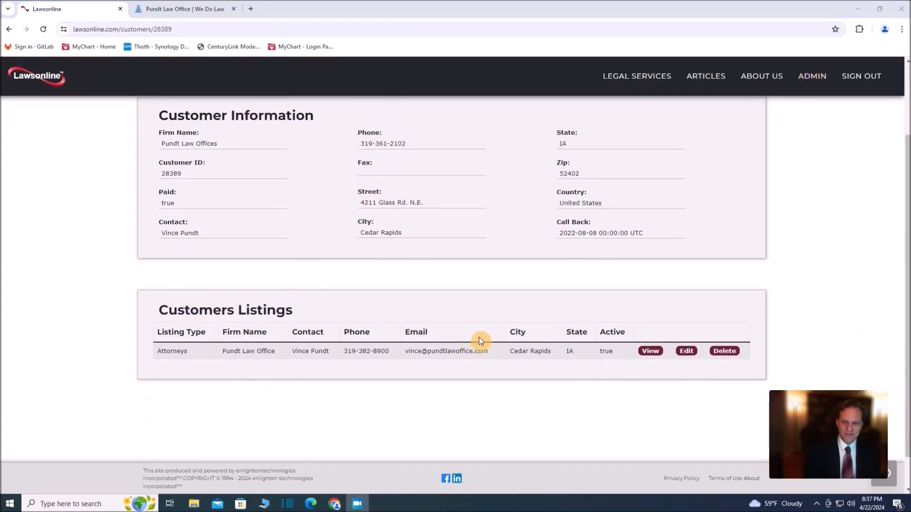
pyautogui.scroll(2, 479, 340)
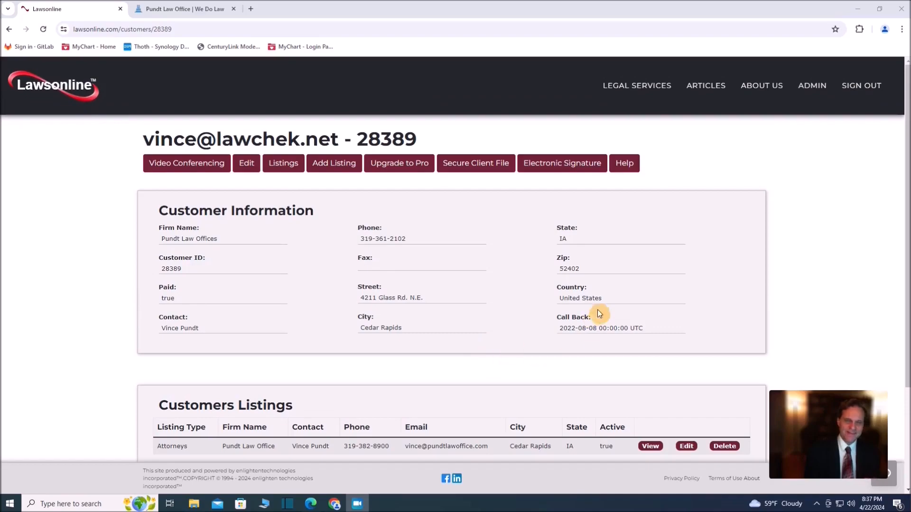